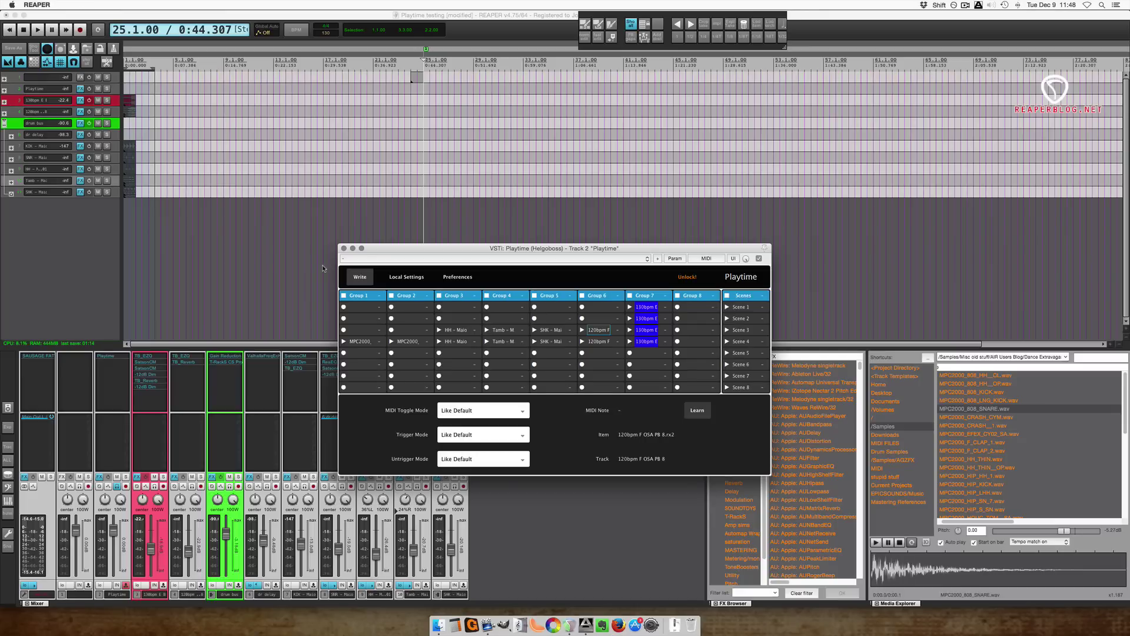
- Nudge the Playtime plugin window slightly up and to the right
left_click_drag(400, 249, 418, 233)
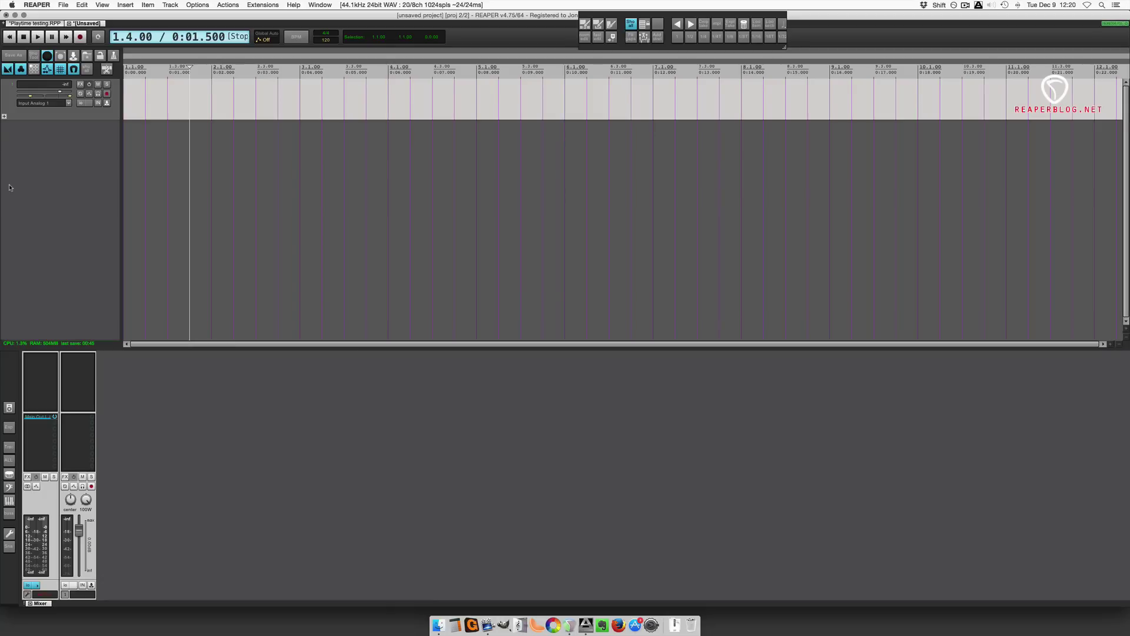
- Insert a track from the Playtime track template and show its Playtime plugin
right_click(16, 185)
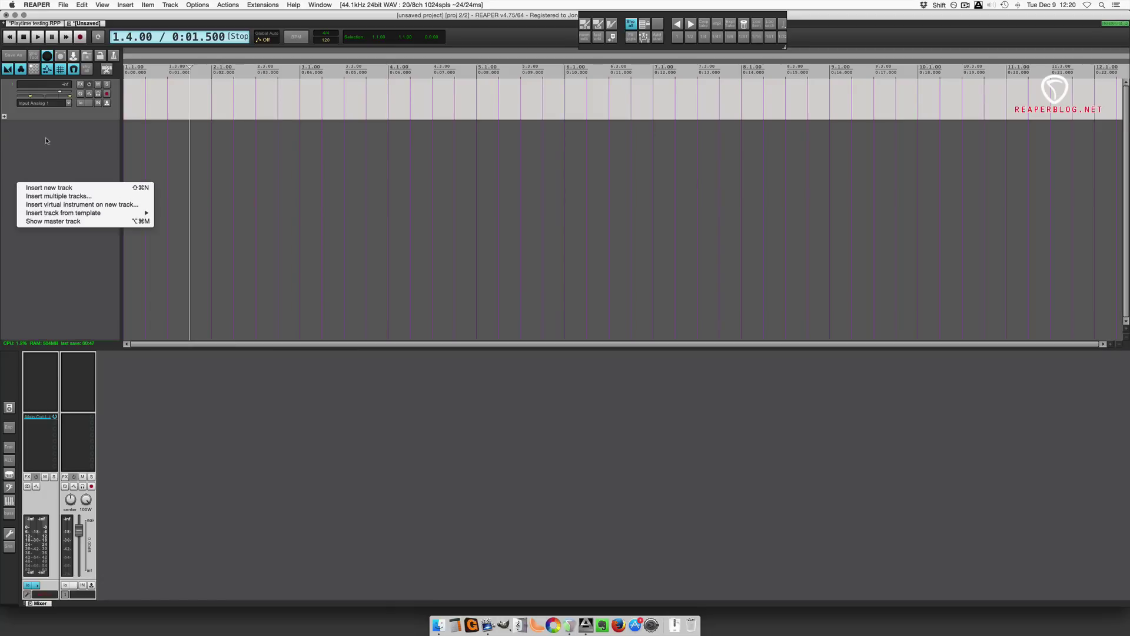
left_click(24, 136)
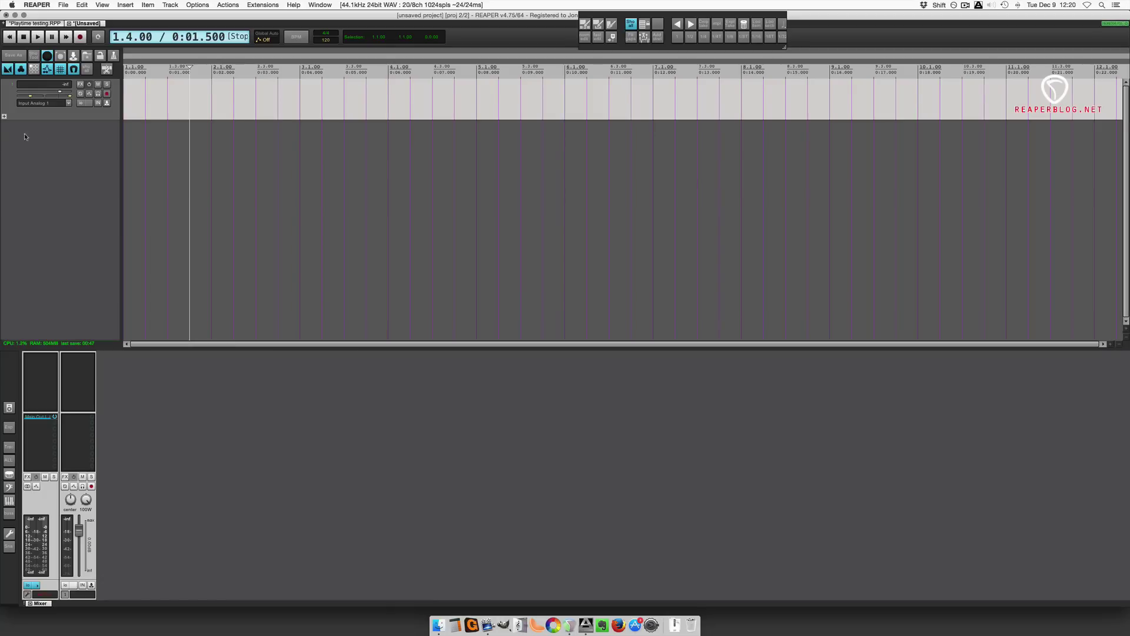
right_click(46, 184)
mouse_move(110, 216)
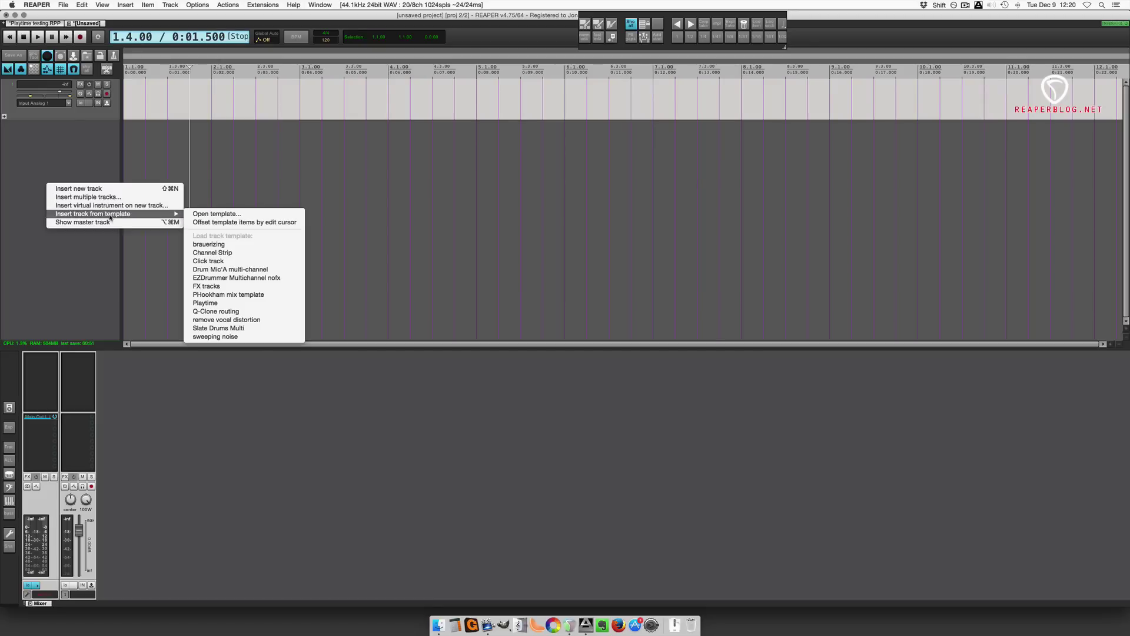
left_click(231, 303)
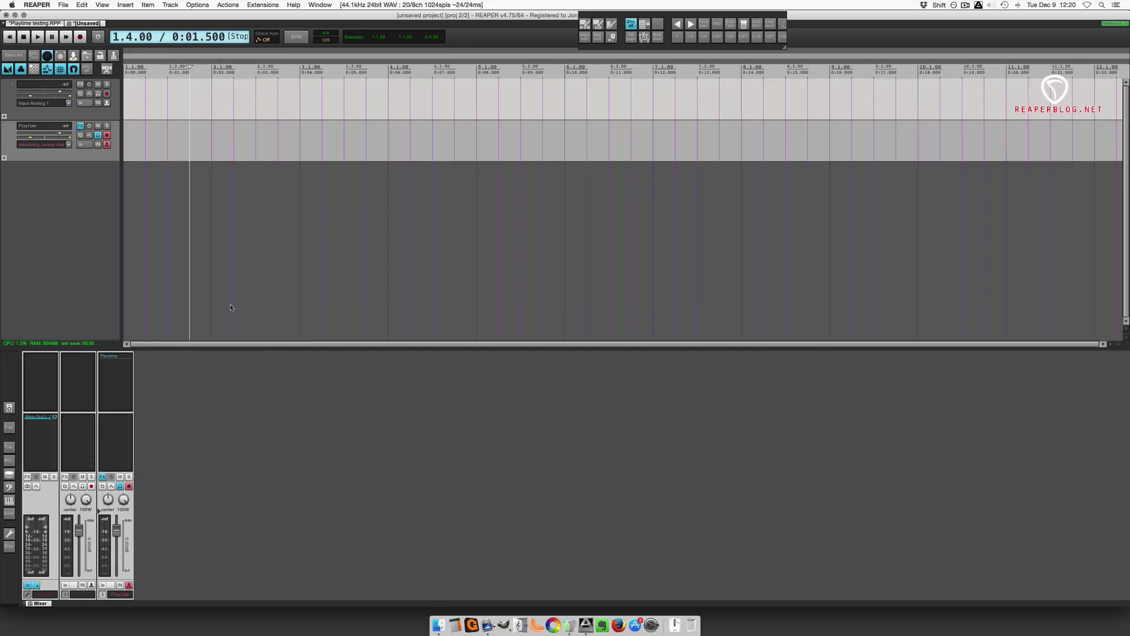
left_click(80, 126)
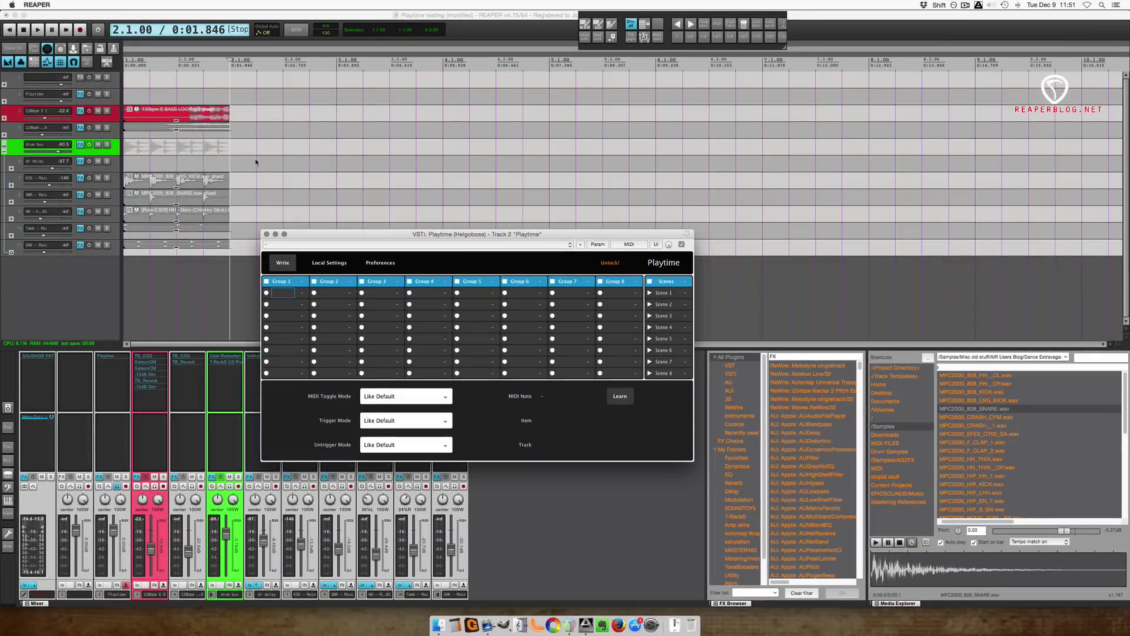
- Fill the first slots of Groups 1–3 with the kick, snare and hi-hat items
left_click(236, 349)
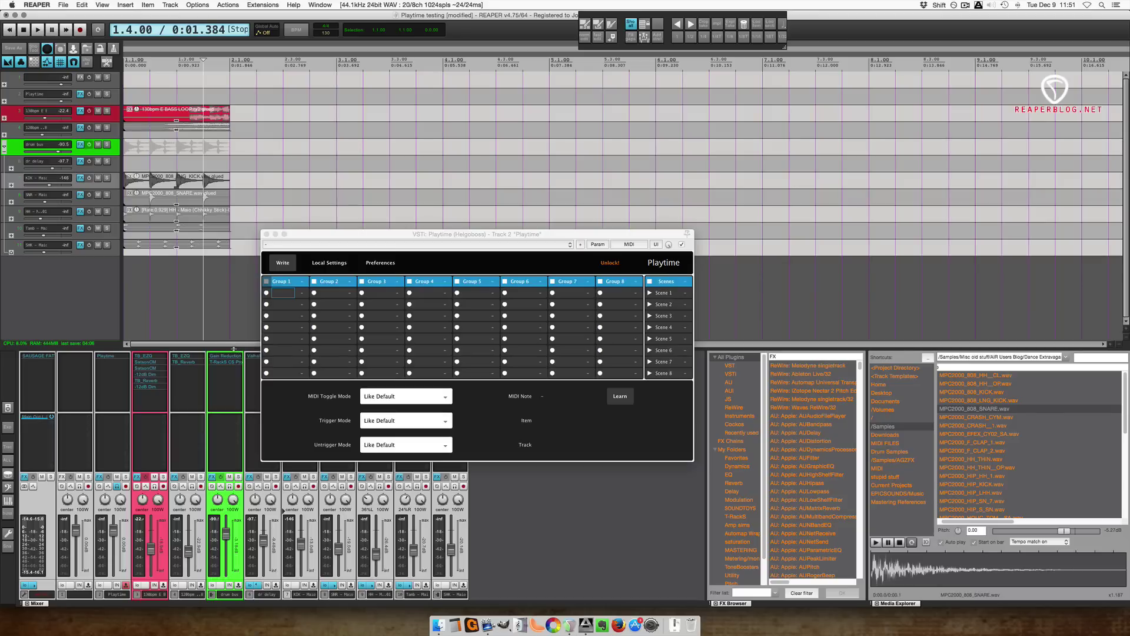
right_click(283, 296)
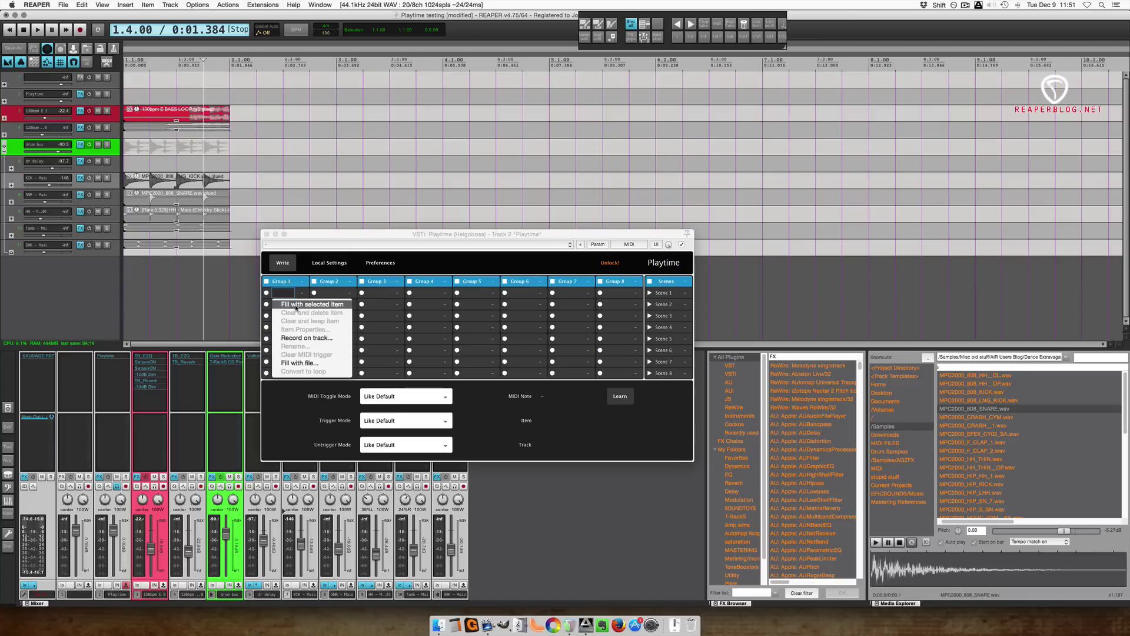
left_click(296, 304)
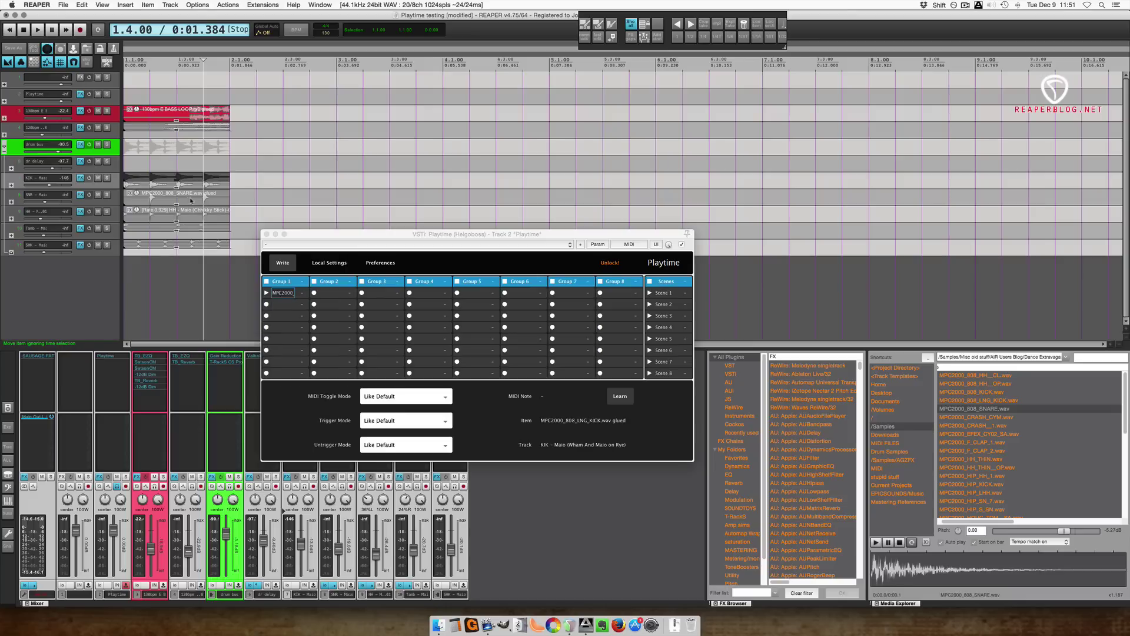
right_click(329, 292)
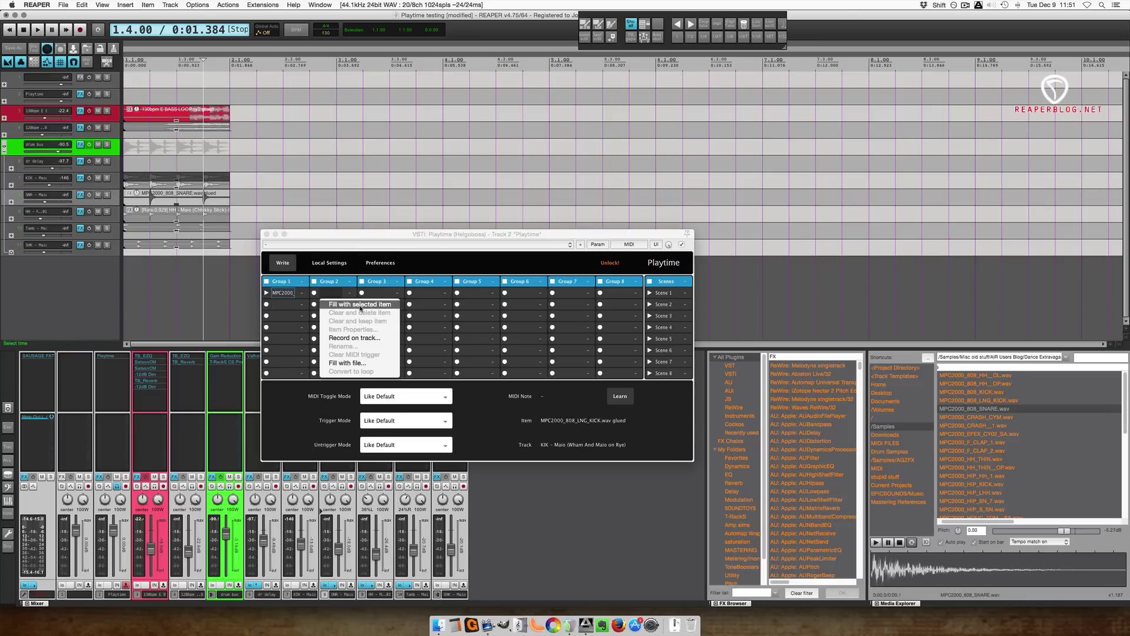
left_click(347, 306)
right_click(369, 295)
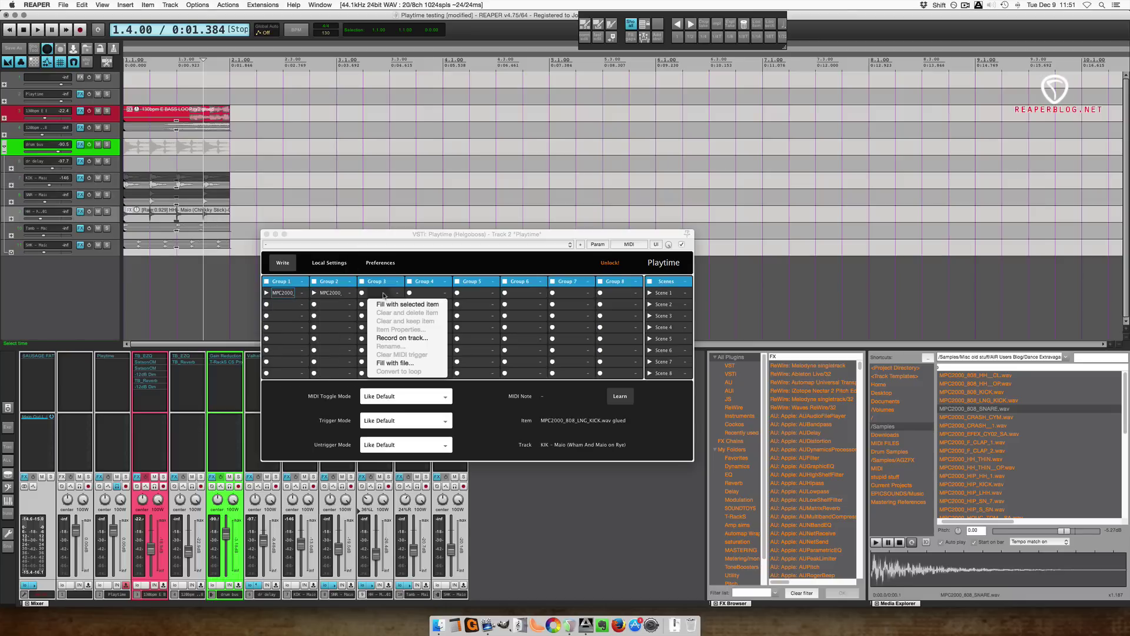
left_click(415, 303)
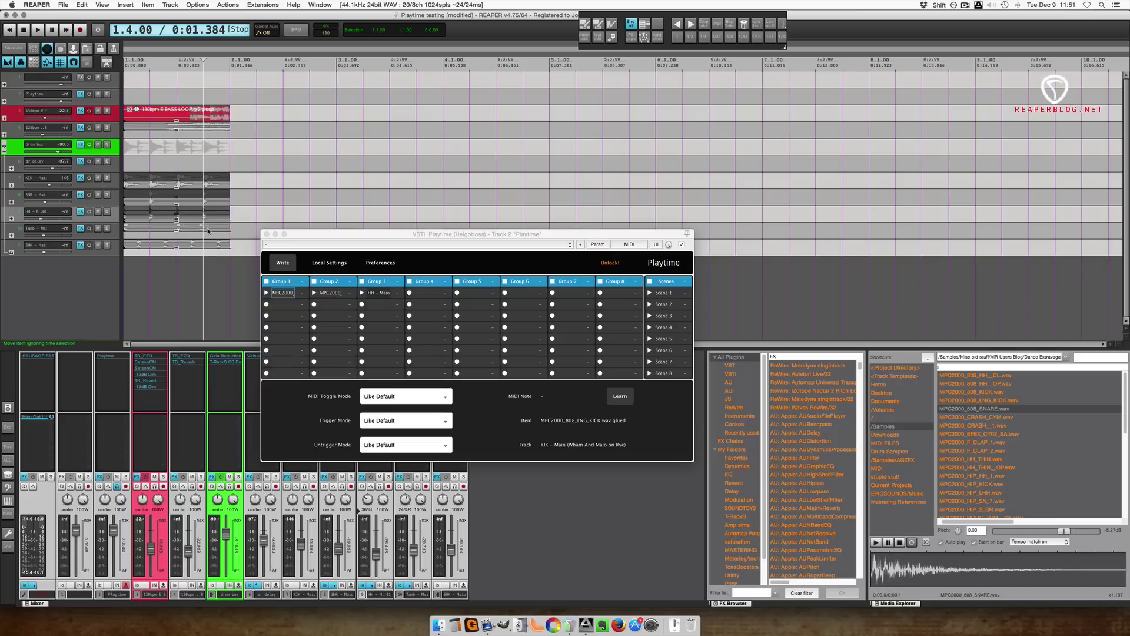
- Fill the first slots of Groups 4 and 5 with the tambourine and shaker items
right_click(419, 293)
left_click(447, 305)
left_click(219, 246)
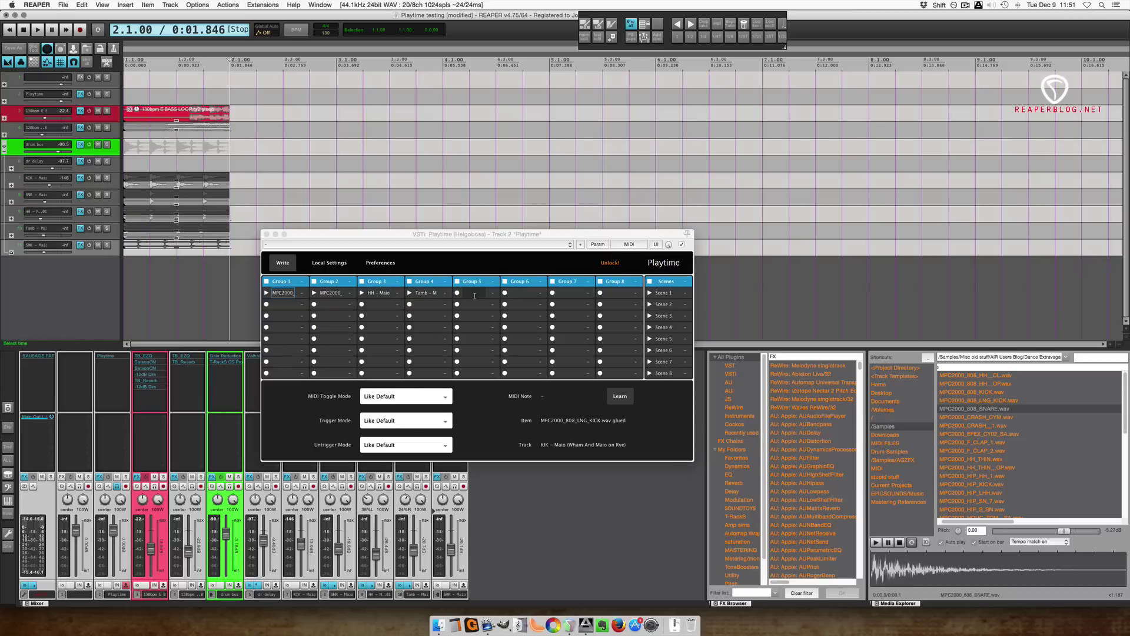
right_click(462, 298)
left_click(505, 304)
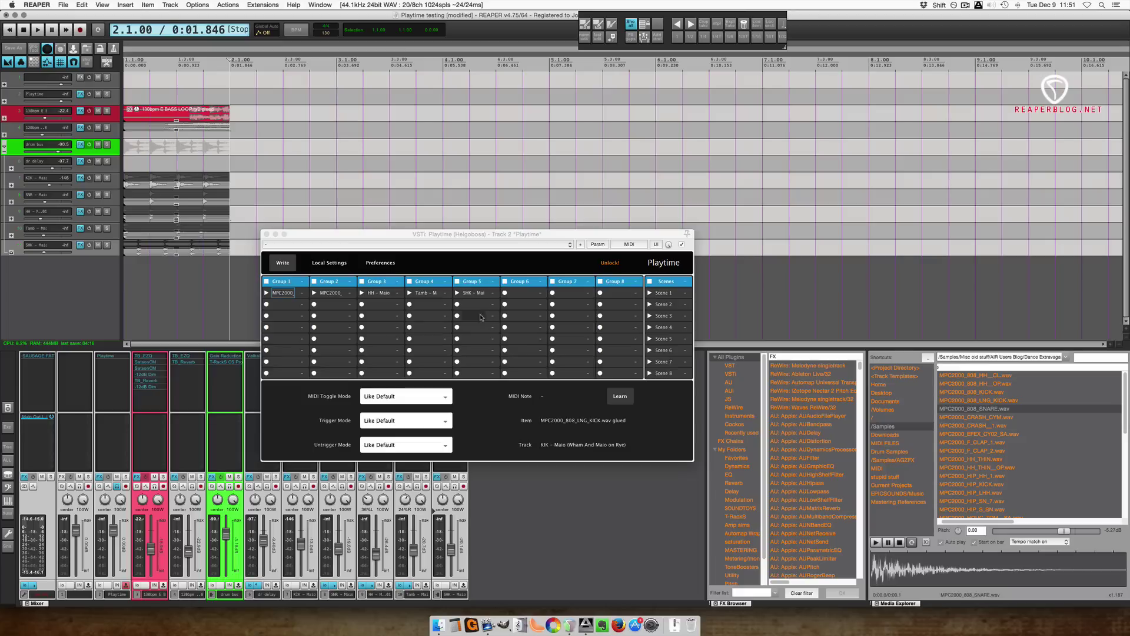
left_click(528, 296)
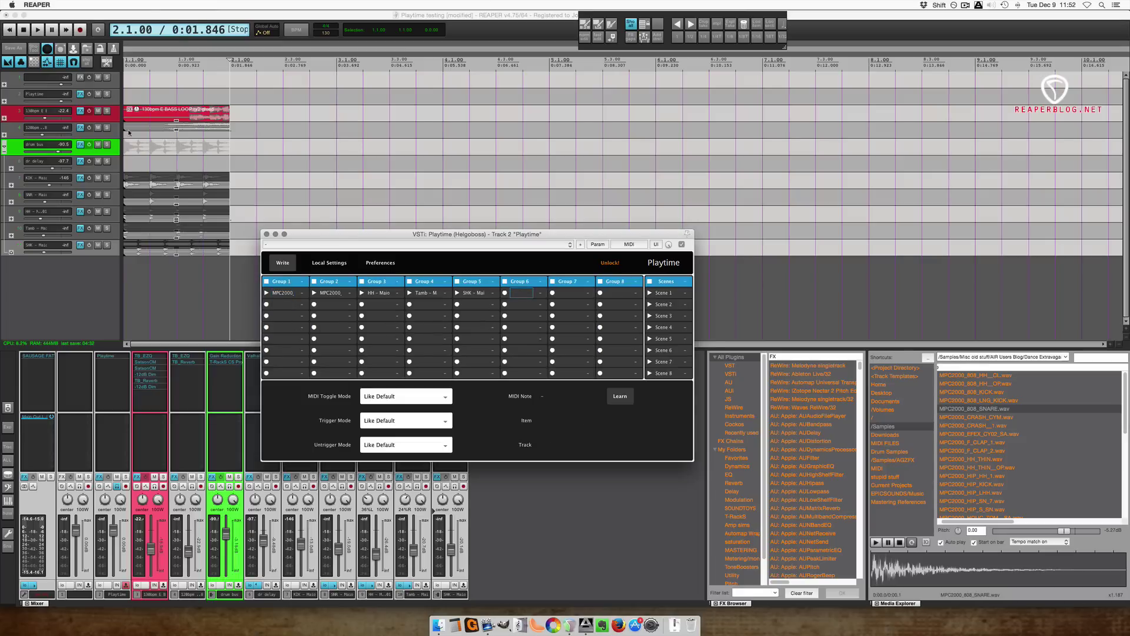
- Load the 120bpm F and 130bpm E loops into Groups 6 and 7, then launch Group 7
right_click(203, 127)
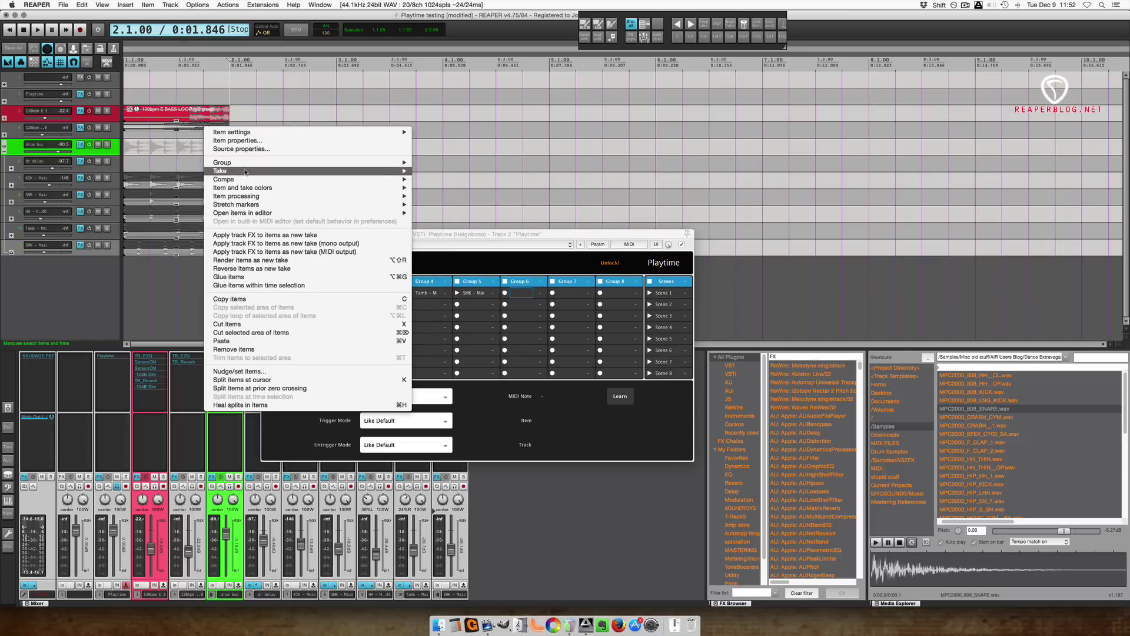
left_click(151, 131)
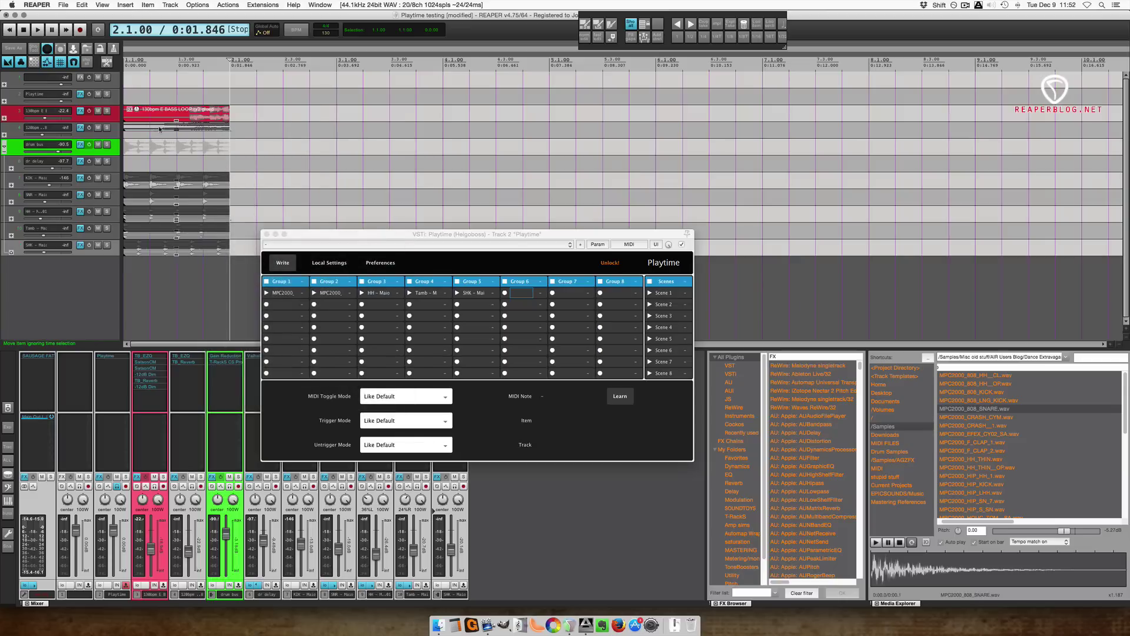
right_click(531, 298)
left_click(544, 305)
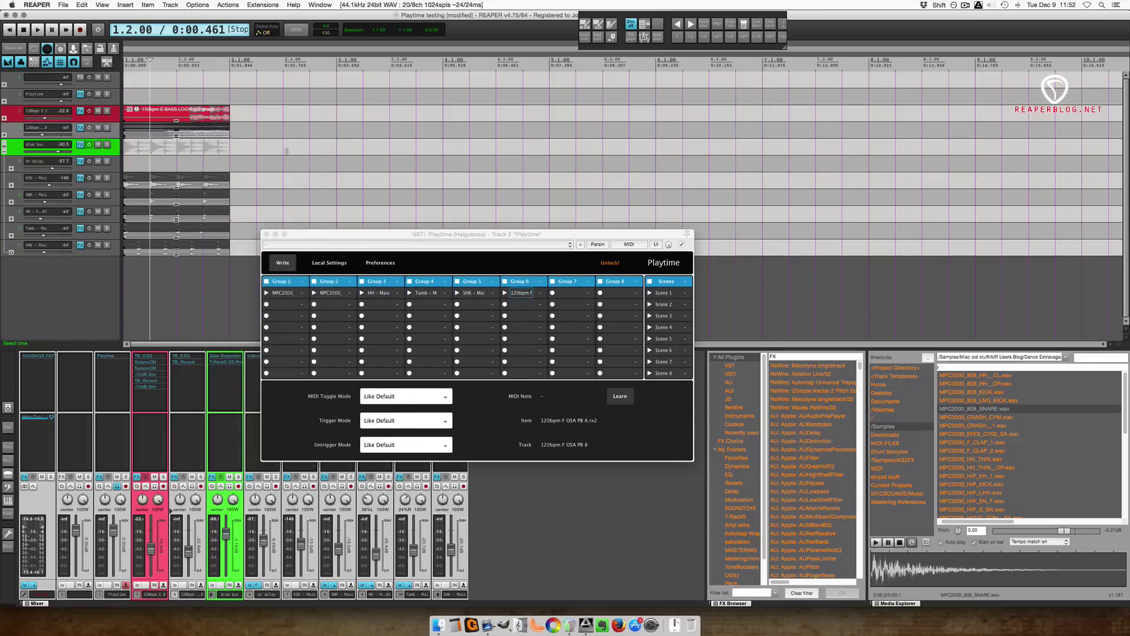
right_click(559, 297)
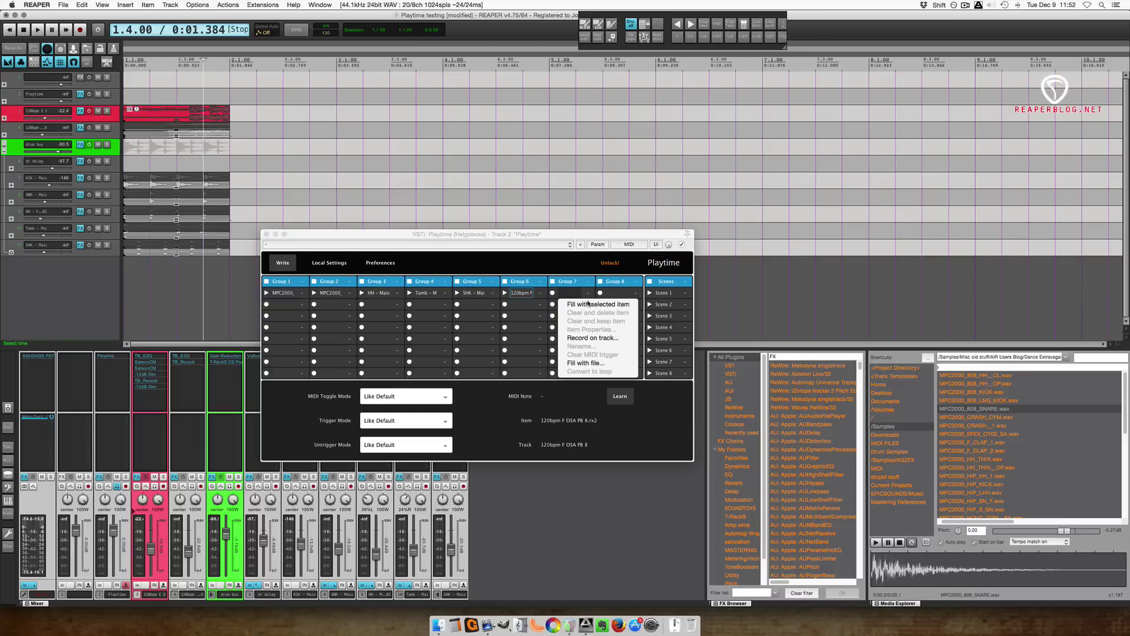
left_click(587, 304)
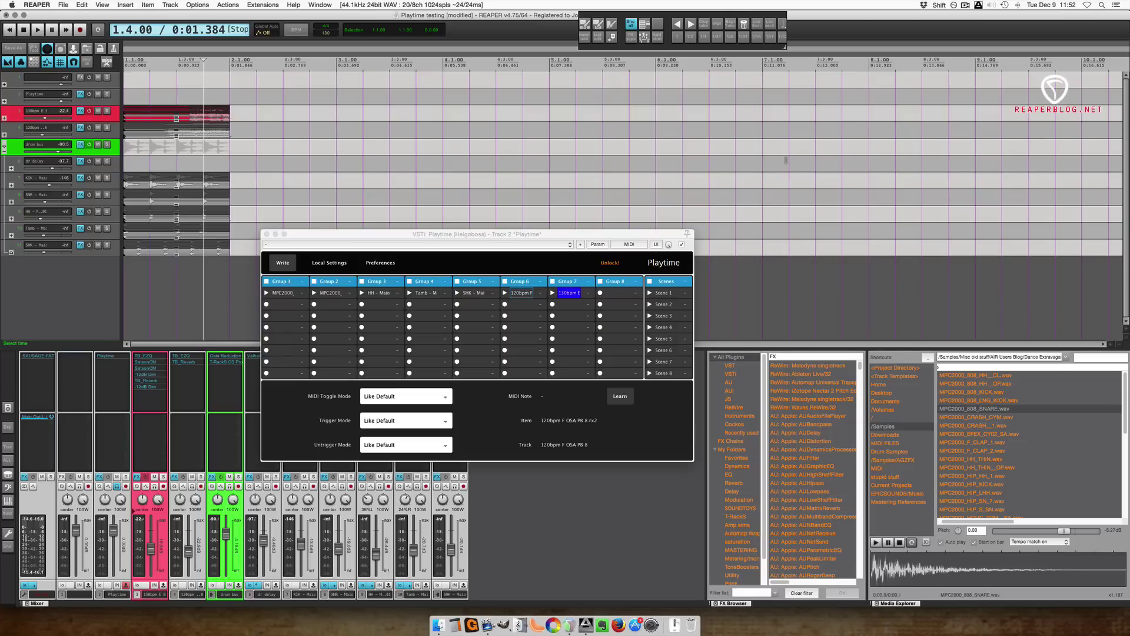
left_click(552, 293)
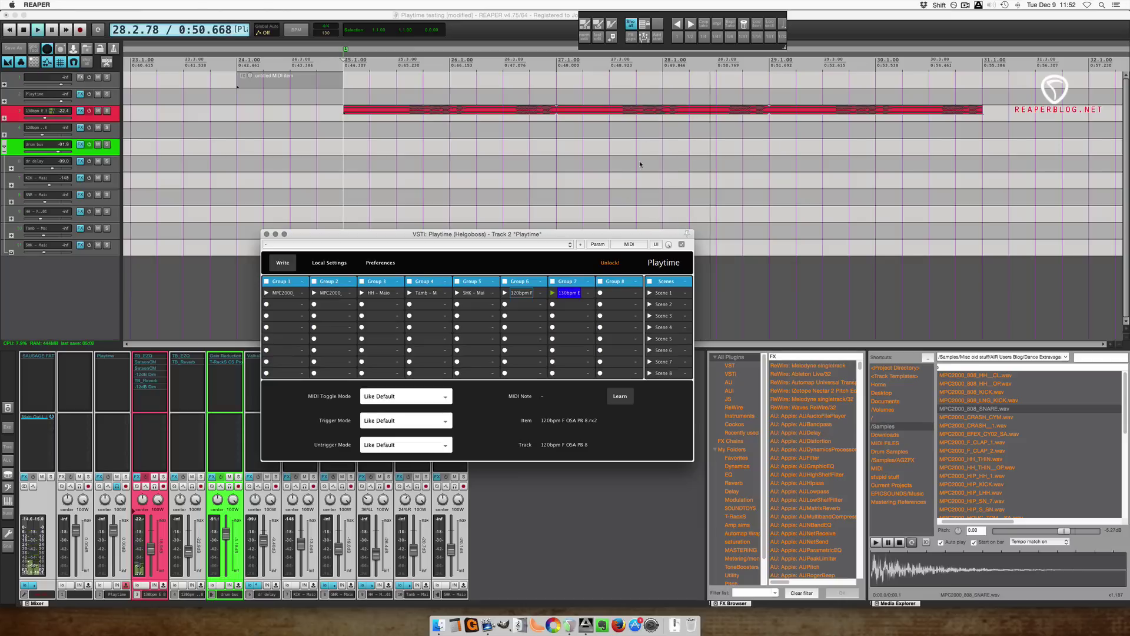
- Launch the Group 6 120bpm, hi-hat, tambourine and shaker clips in turn, then stop playback
left_click(505, 294)
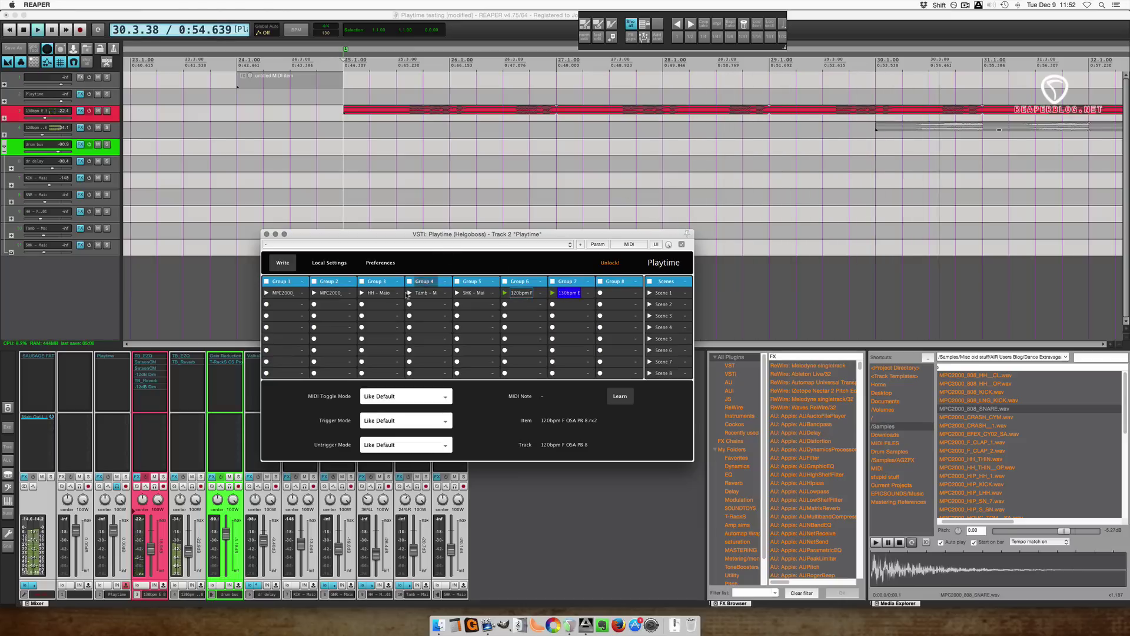
left_click(362, 292)
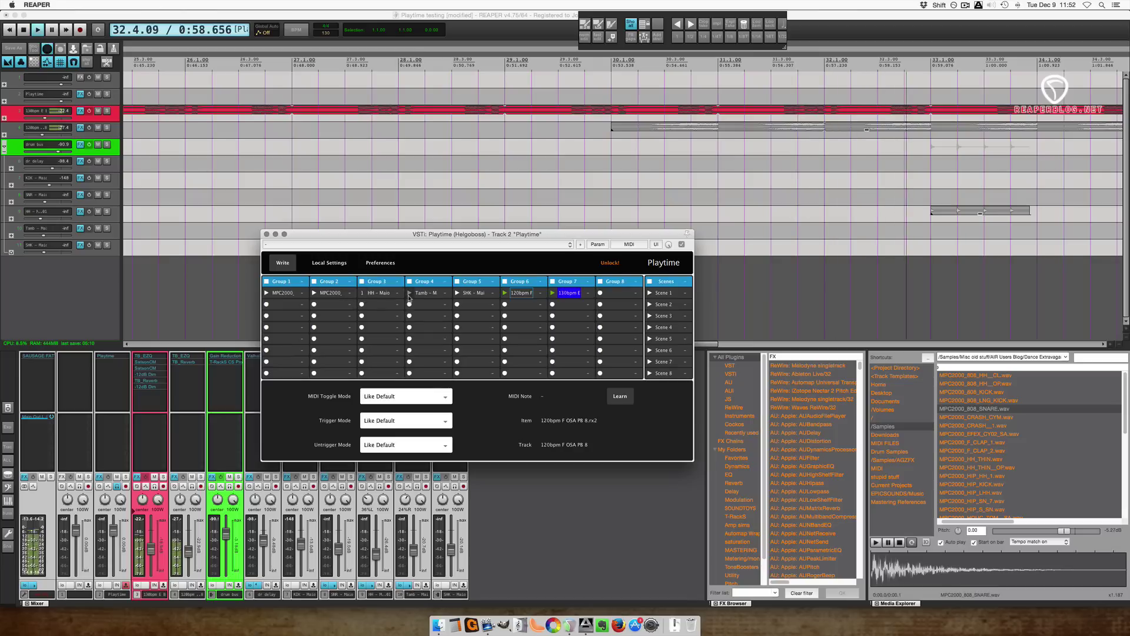
left_click(409, 293)
left_click(457, 292)
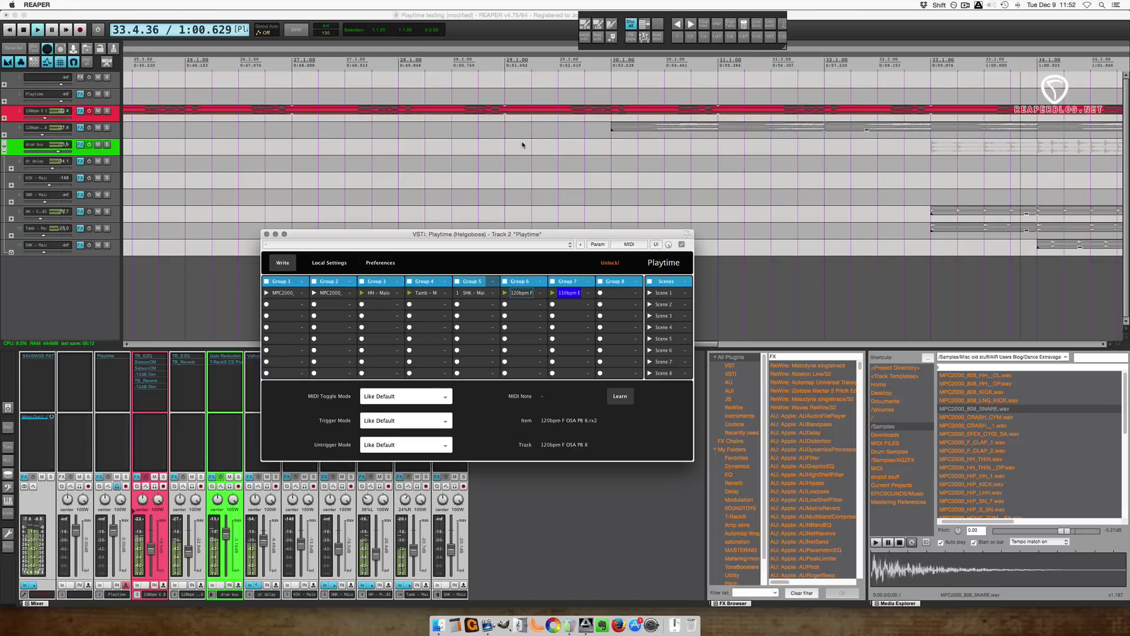
scroll(517, 170, "down", 3)
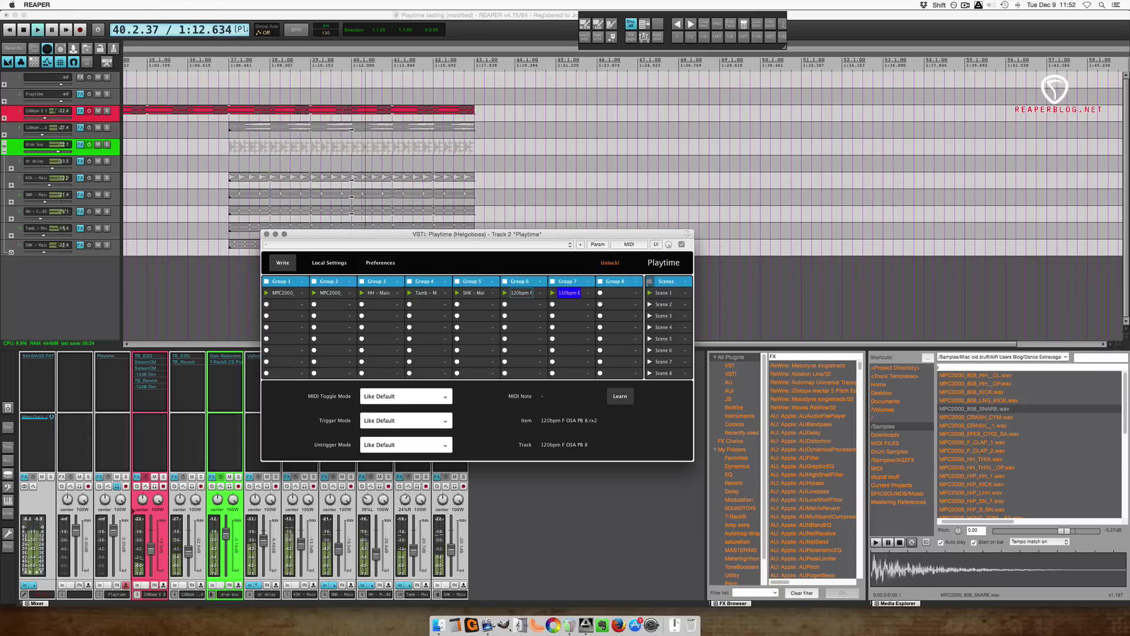
left_click(466, 167)
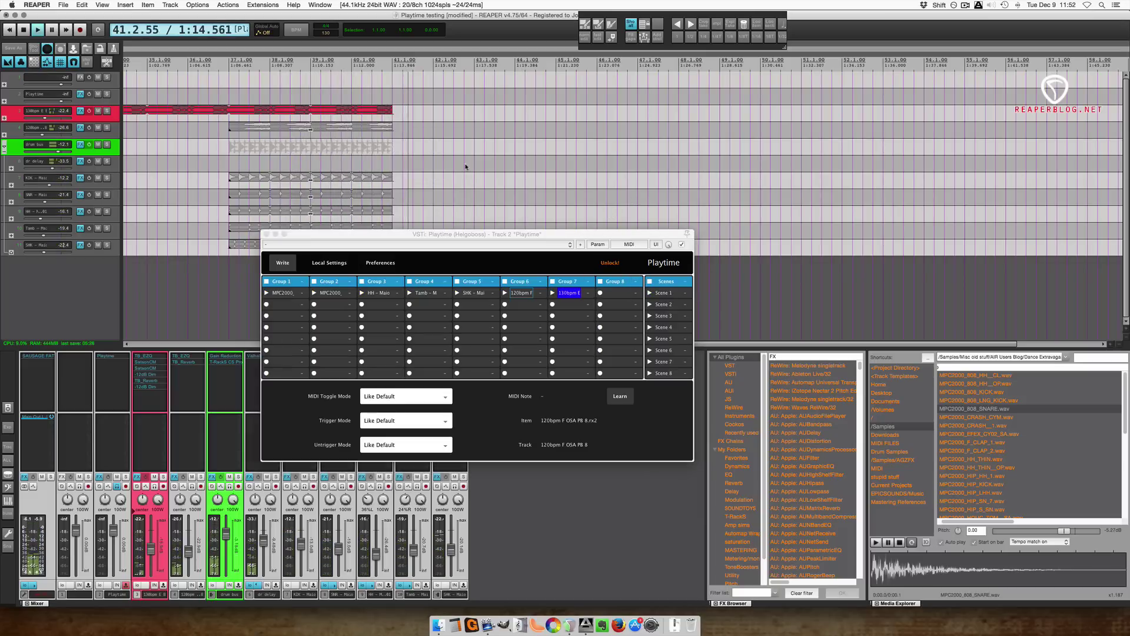
key("space")
scroll(558, 86, "down", 4)
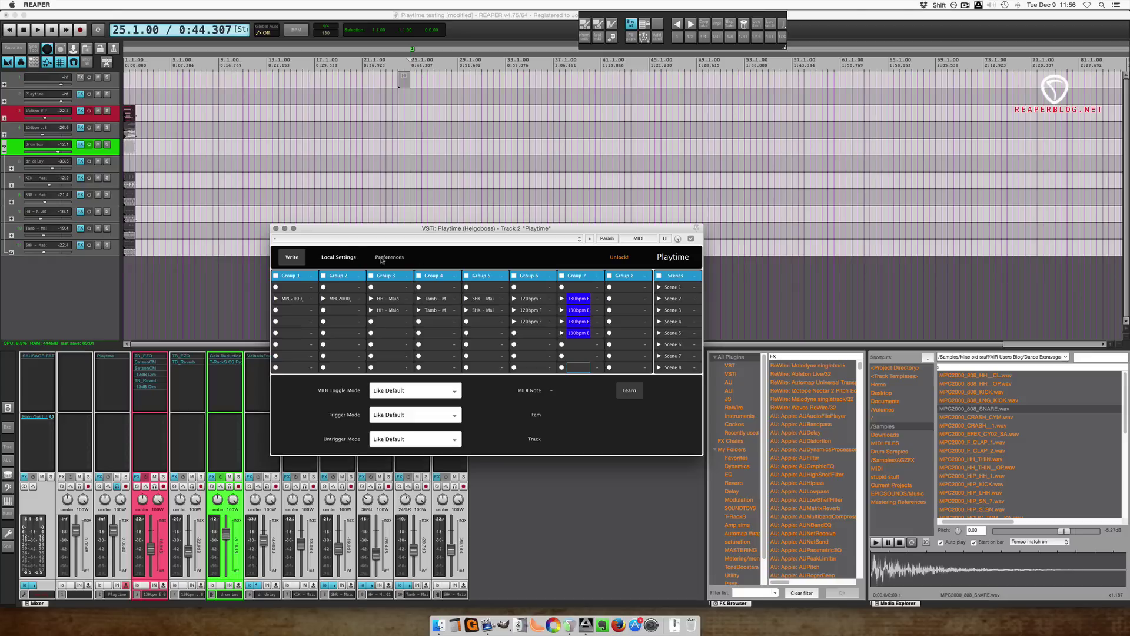
- Enable Write and launch Scenes 5, 4 and 3 in sequence to record them
left_click(292, 256)
left_click(660, 333)
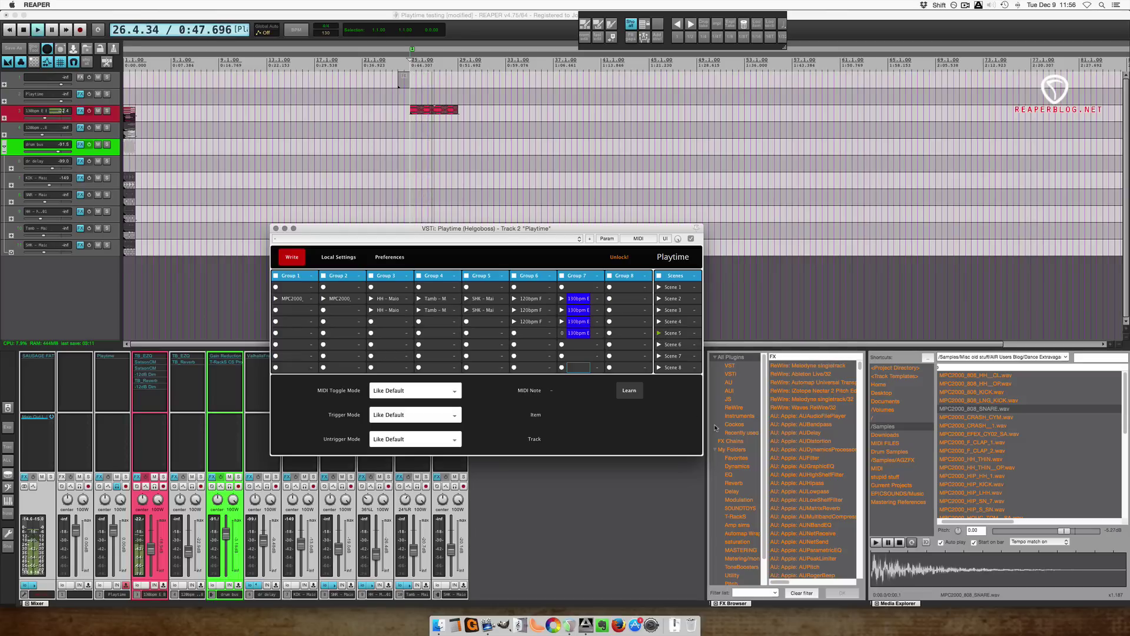
left_click(659, 322)
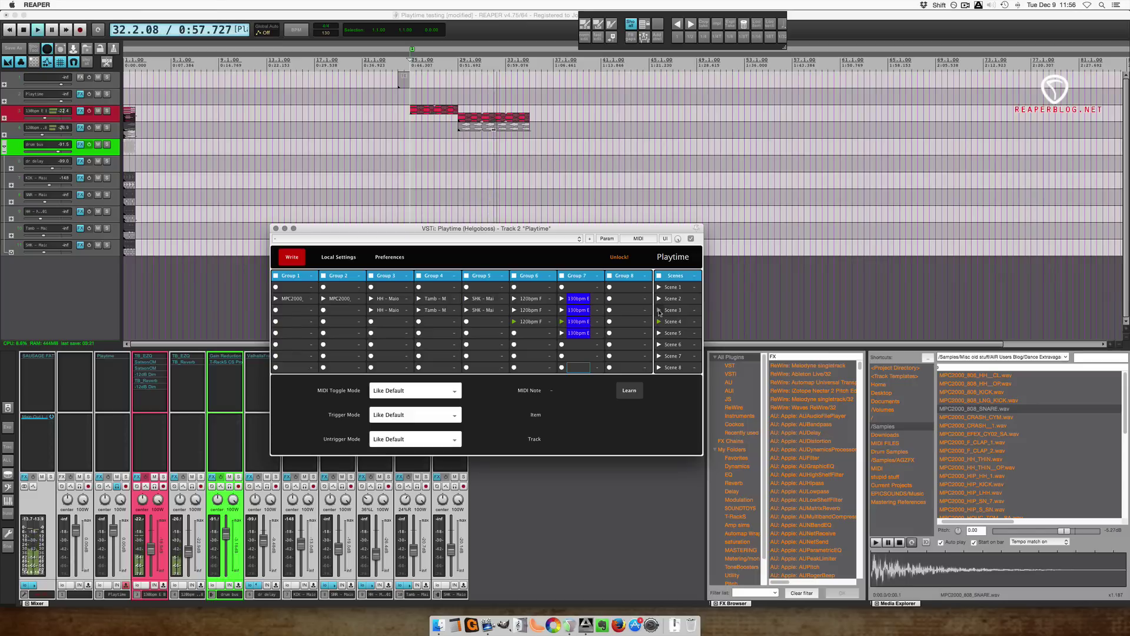
left_click(659, 311)
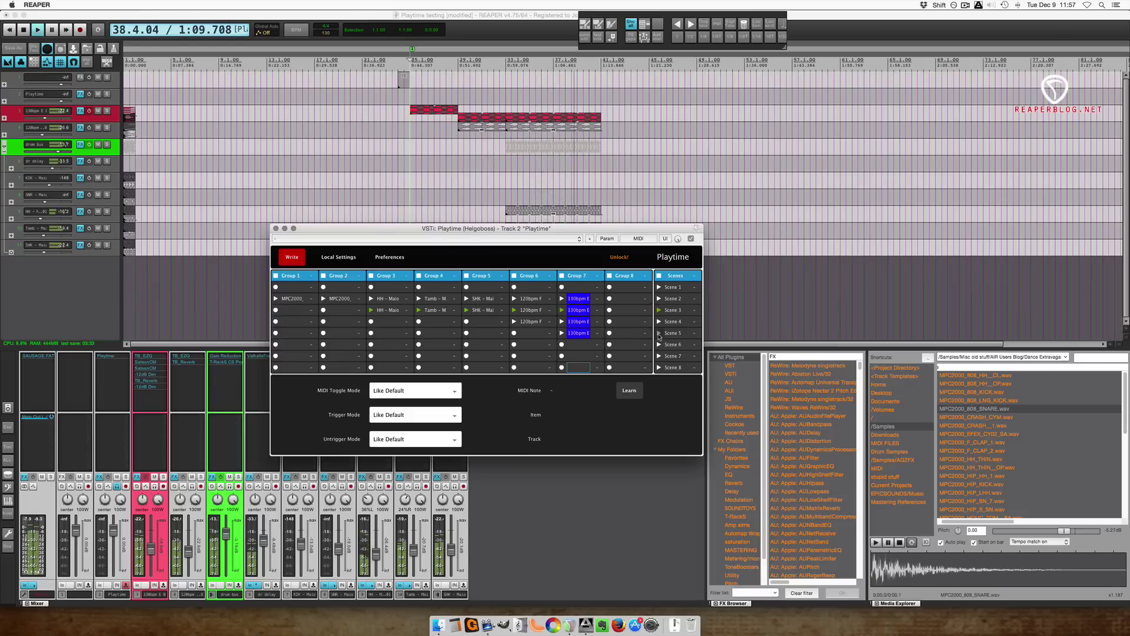
- Launch Scene 5 then Scene 2, stop Scene 2's clips, and stop playback
left_click(660, 334)
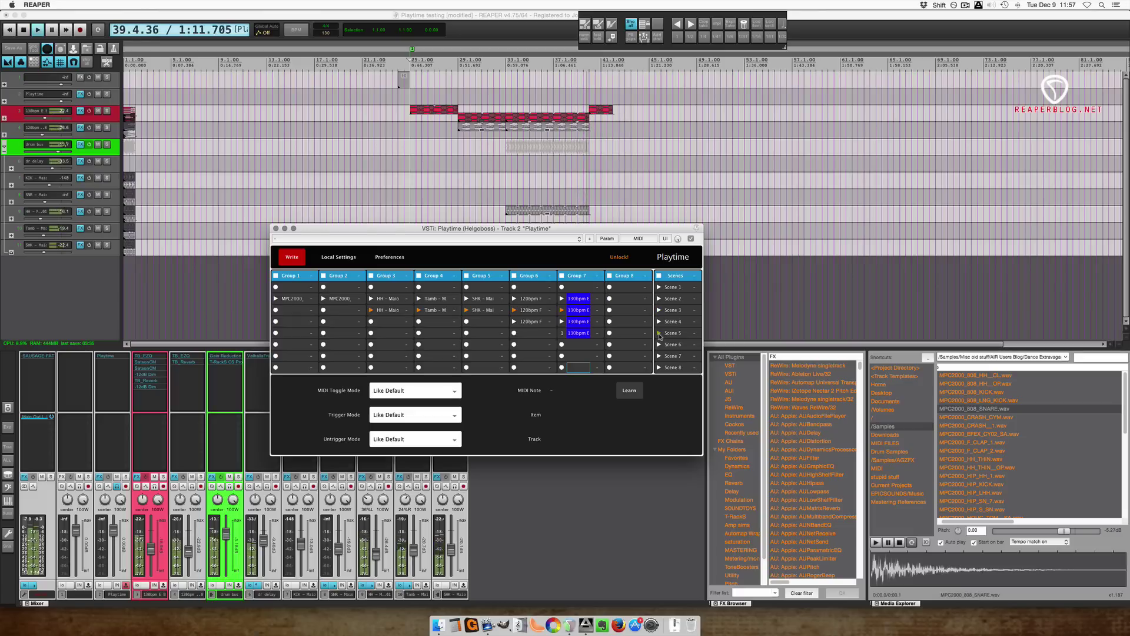
left_click(659, 299)
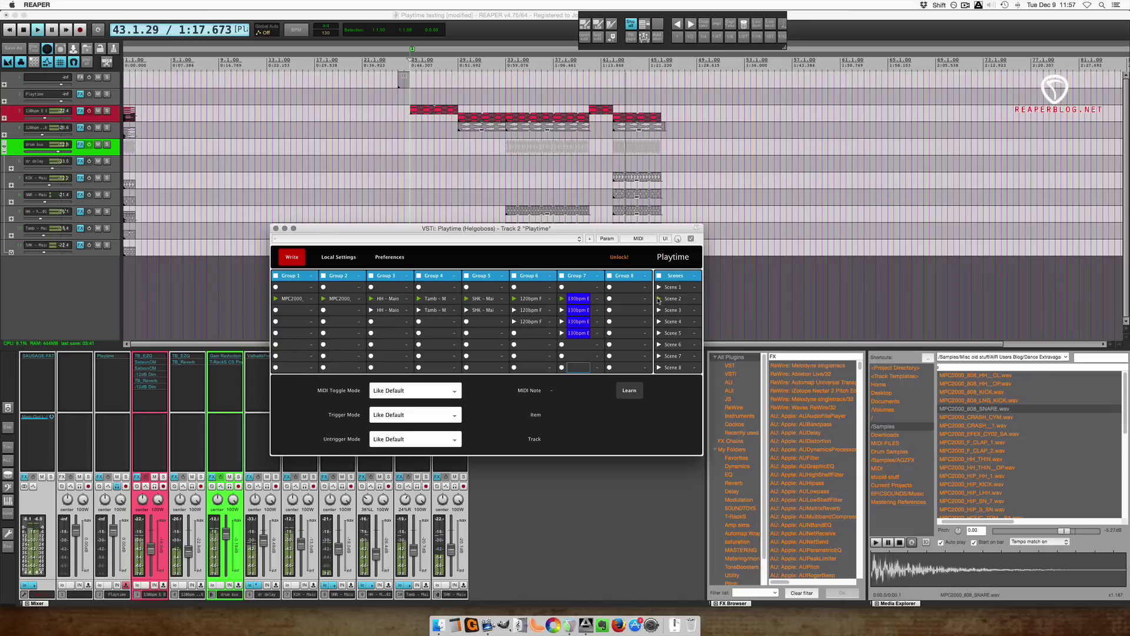
left_click(659, 287)
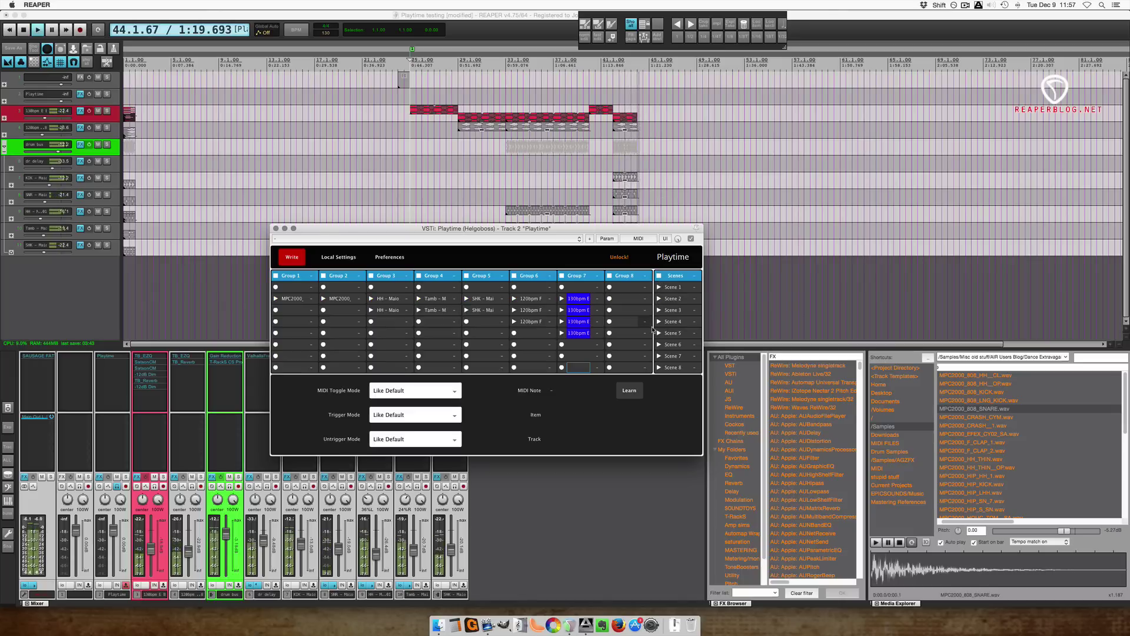
left_click(601, 59)
key("space")
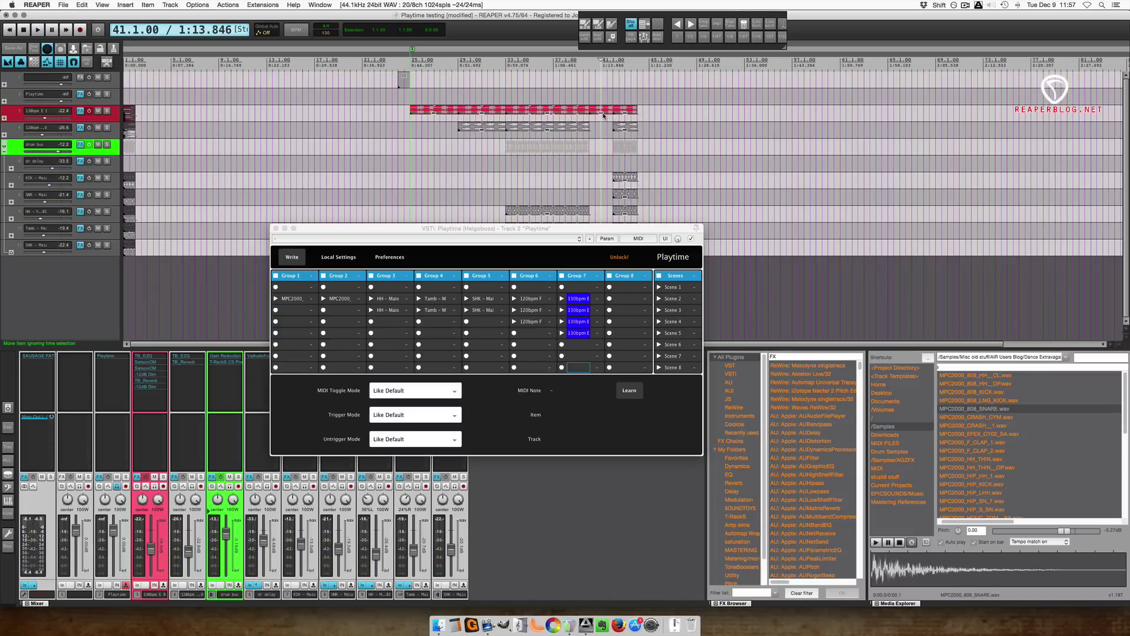
- Undo the clips recorded at bars 41–44
left_click_drag(595, 98, 673, 195)
key("super+z")
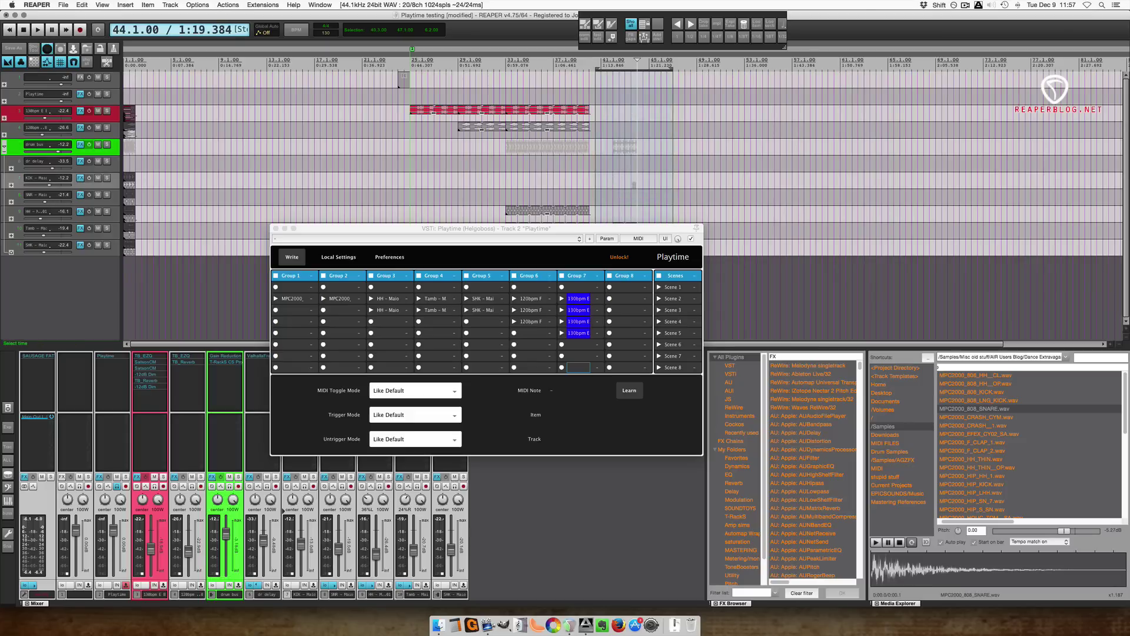
left_click_drag(635, 231, 622, 276)
left_click_drag(679, 64, 612, 60)
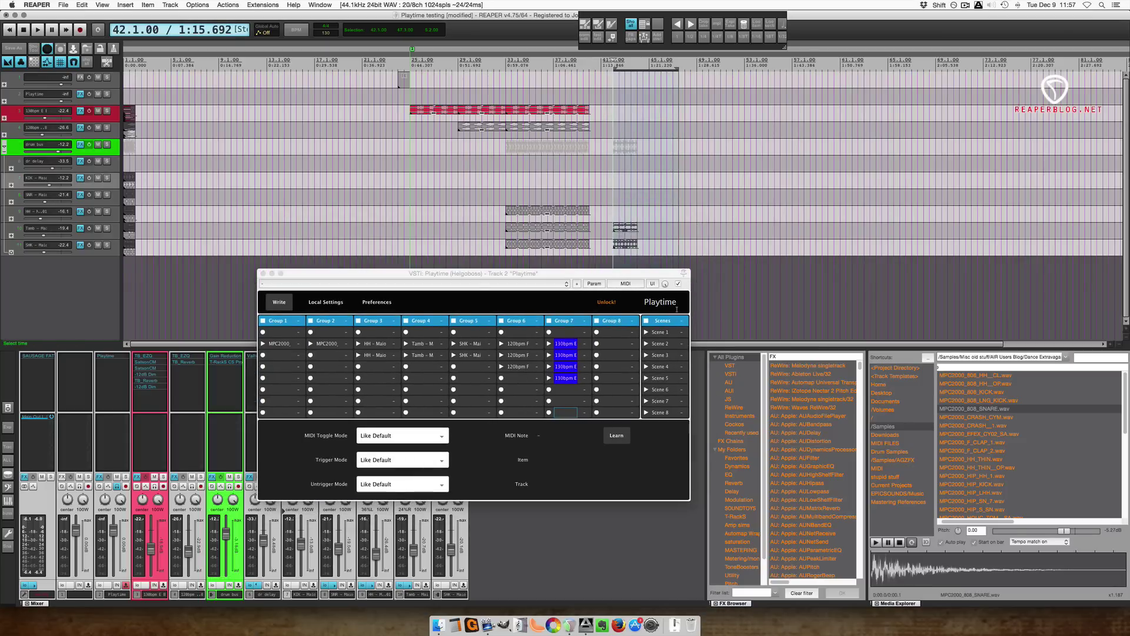
- Extend the remaining recorded items so they end at bar 41
left_click(555, 66)
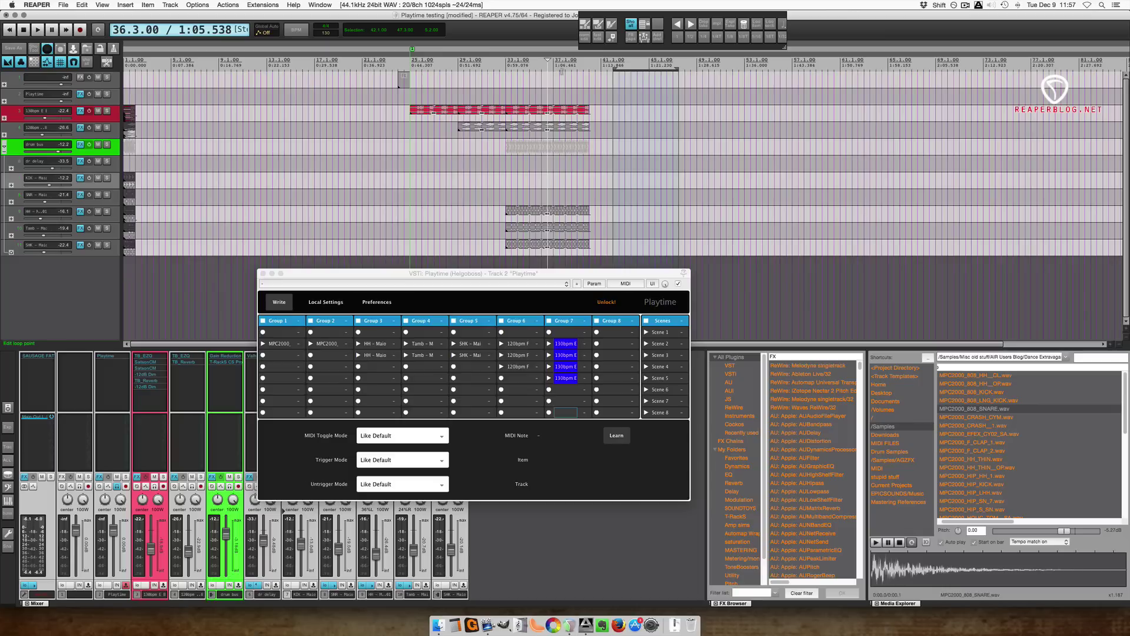
left_click_drag(590, 126, 600, 126)
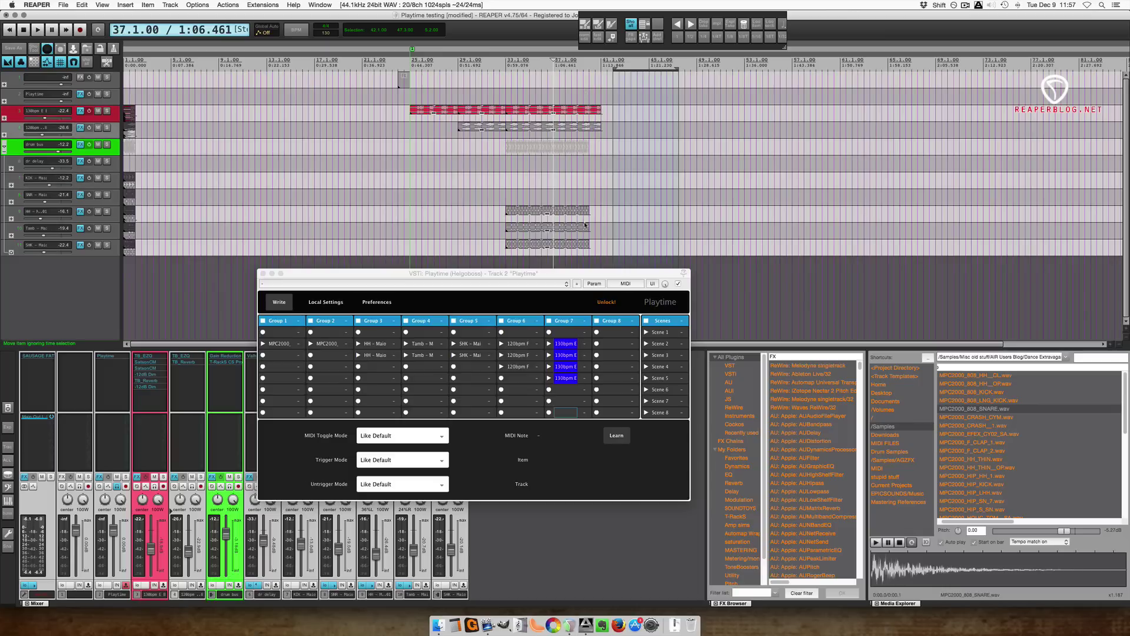
left_click_drag(581, 214, 601, 244)
left_click_drag(448, 273, 482, 248)
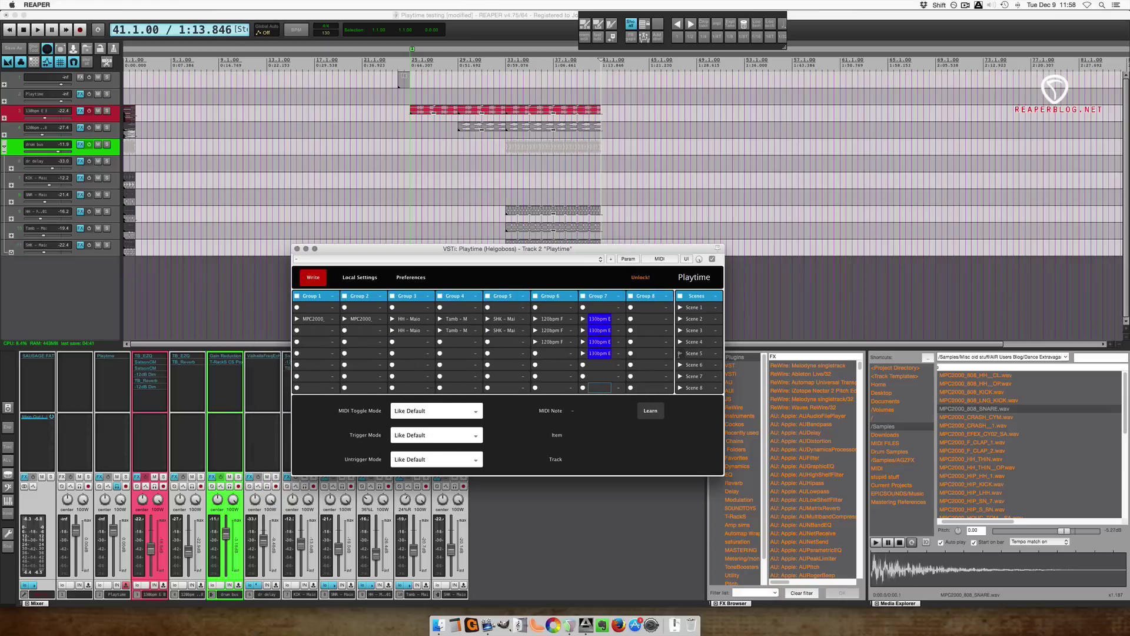
- Record from bar 41 by launching Scene 5, then Scene 2
left_click(679, 353)
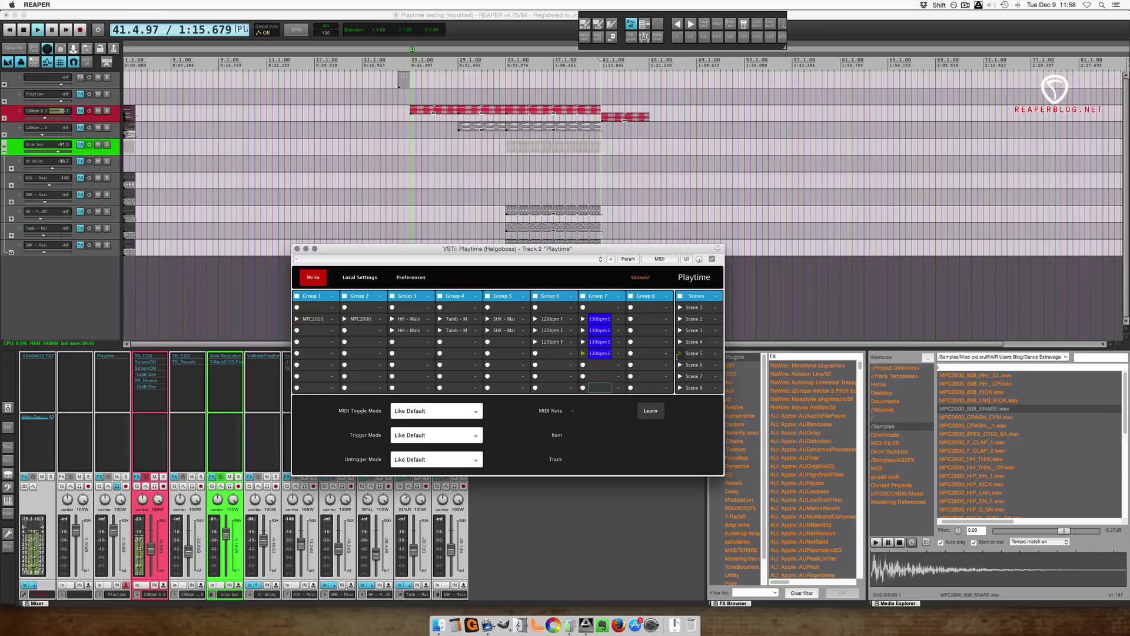
left_click(680, 318)
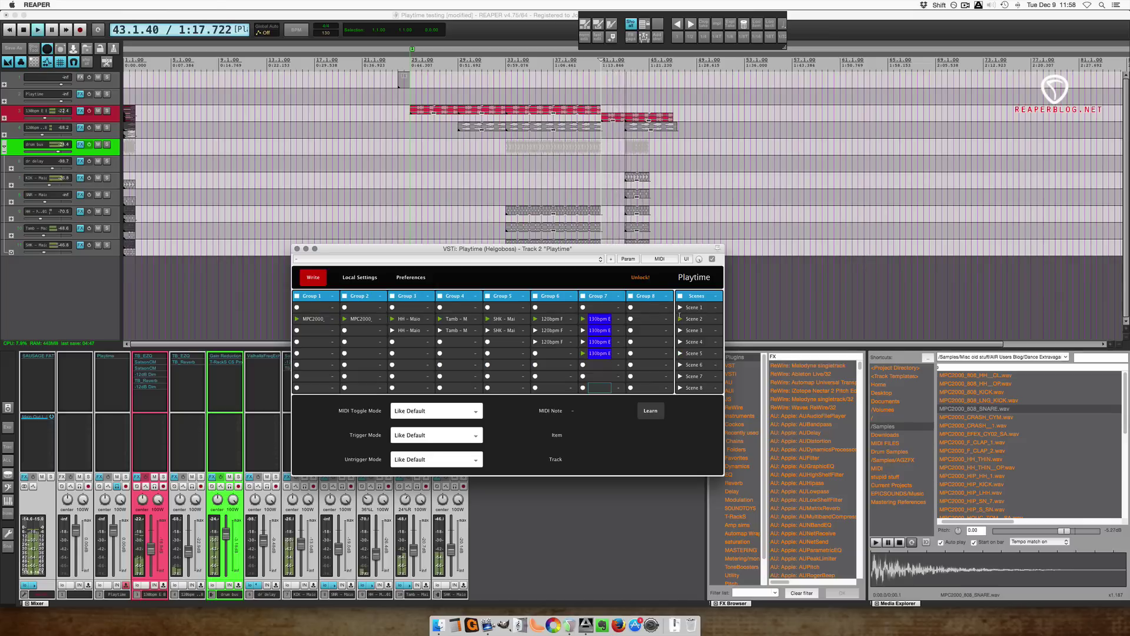